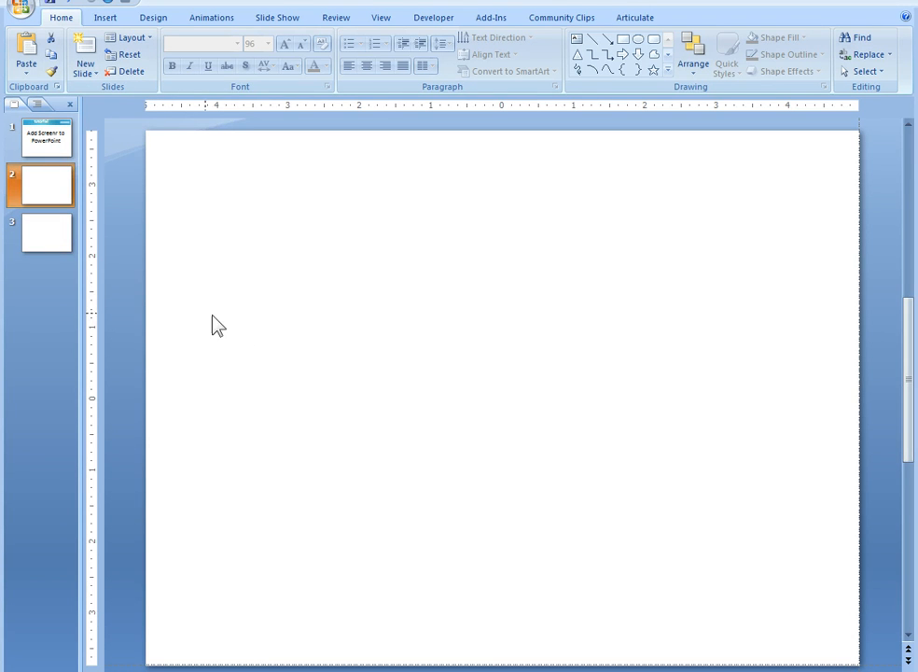
Paste the copied embed code onto slide 2 and fit it across the slide's upper part at 20 pt.
{"action": "right_click", "coordinate": [264, 255]}
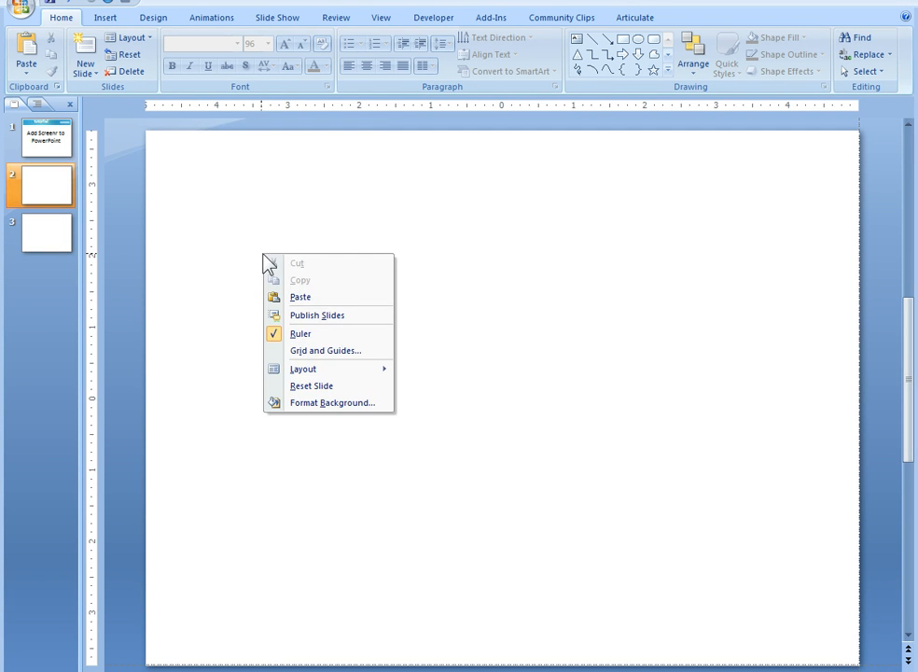
{"action": "left_click", "coordinate": [301, 298]}
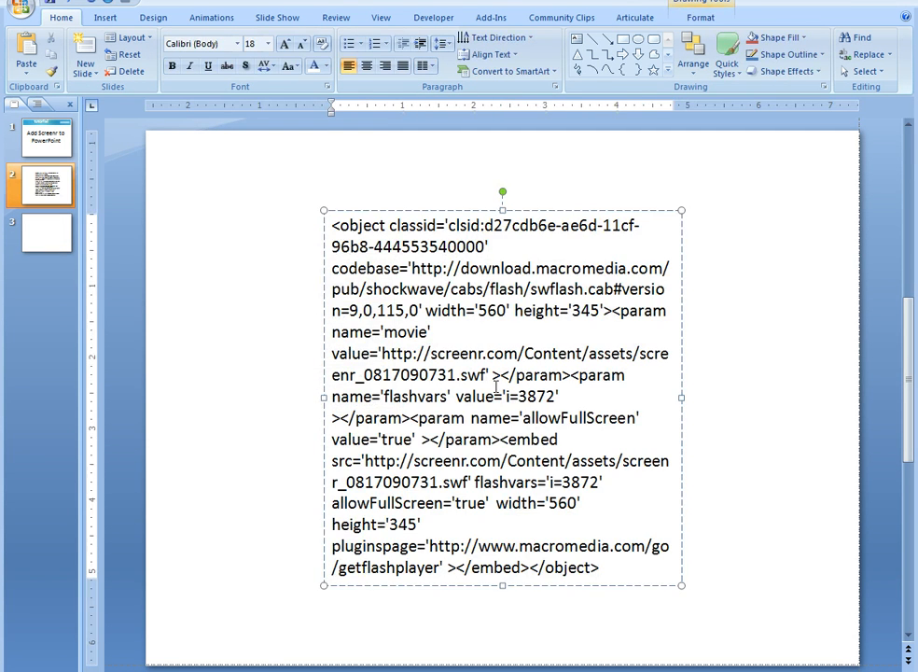
{"action": "left_click_drag", "start_coordinate": [324, 397], "coordinate": [194, 396]}
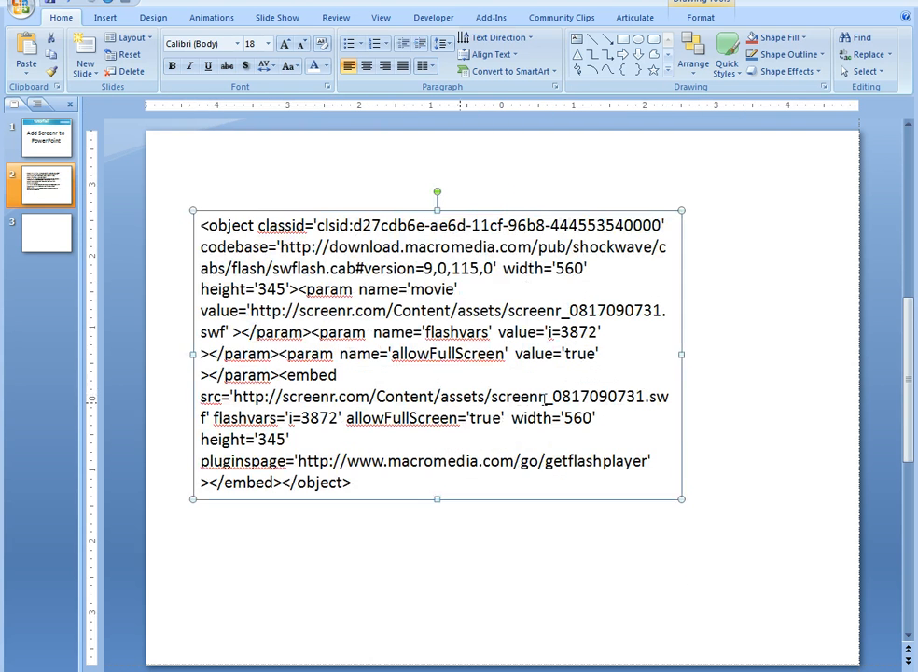
{"action": "left_click_drag", "start_coordinate": [682, 354], "coordinate": [831, 367]}
{"action": "left_click_drag", "start_coordinate": [465, 212], "coordinate": [435, 147]}
{"action": "left_click_drag", "start_coordinate": [801, 249], "coordinate": [841, 253]}
{"action": "left_click", "coordinate": [286, 43]}
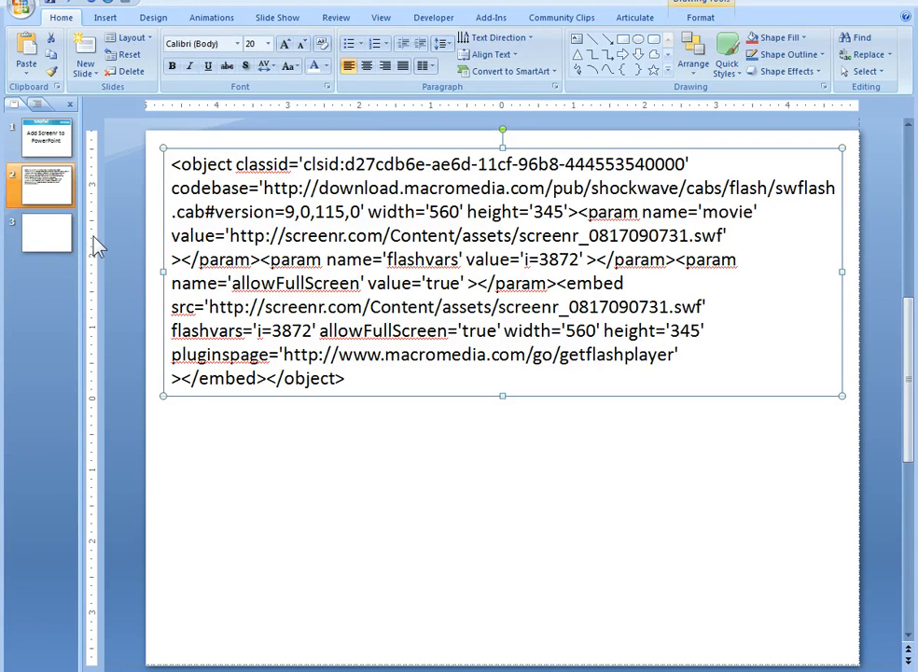
Go to slide 3 and check in the program options that showing the Developer tab is enabled.
{"action": "left_click", "coordinate": [49, 242]}
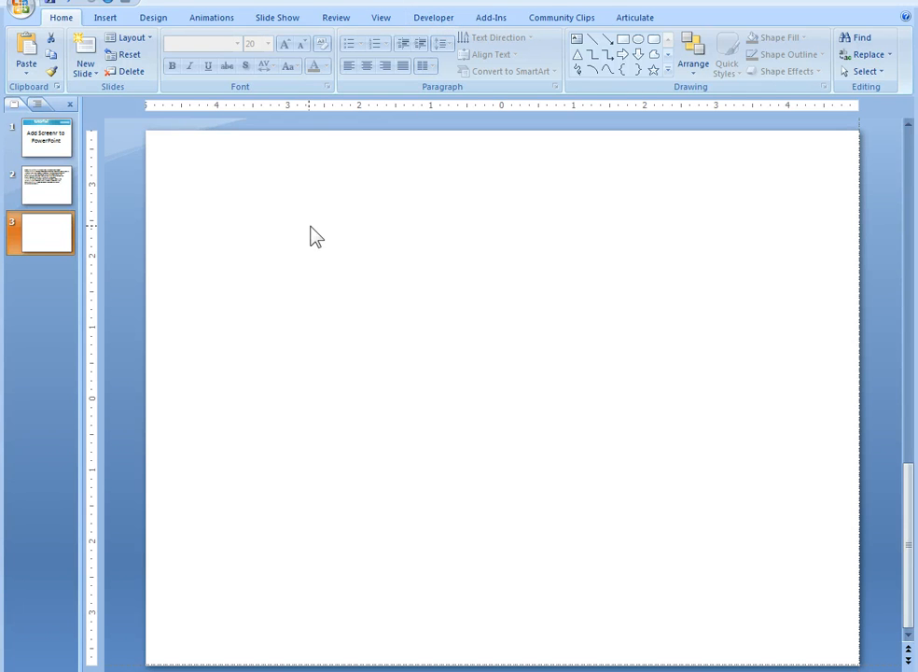
{"action": "left_click", "coordinate": [20, 10]}
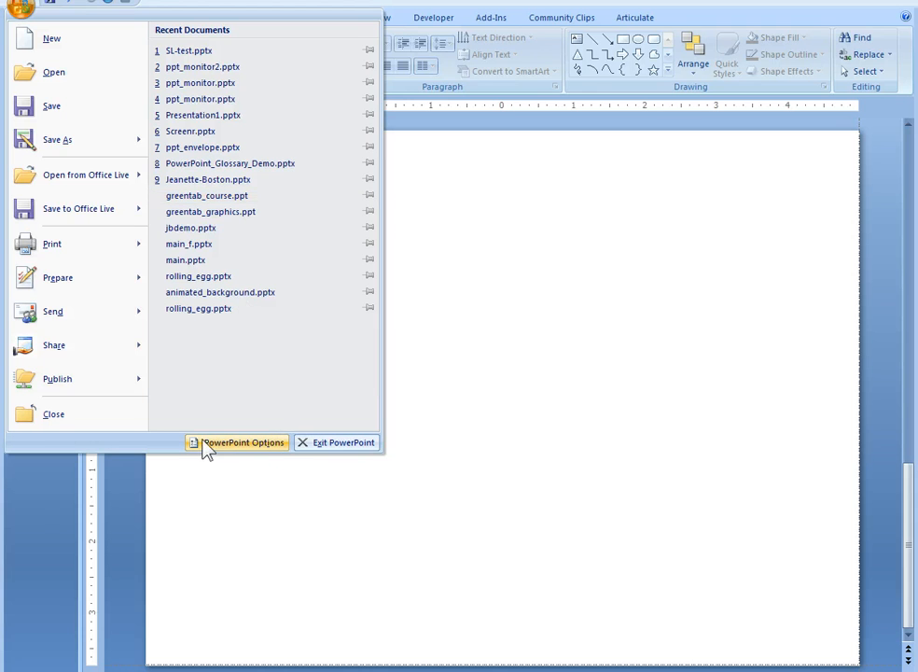
{"action": "left_click", "coordinate": [266, 444]}
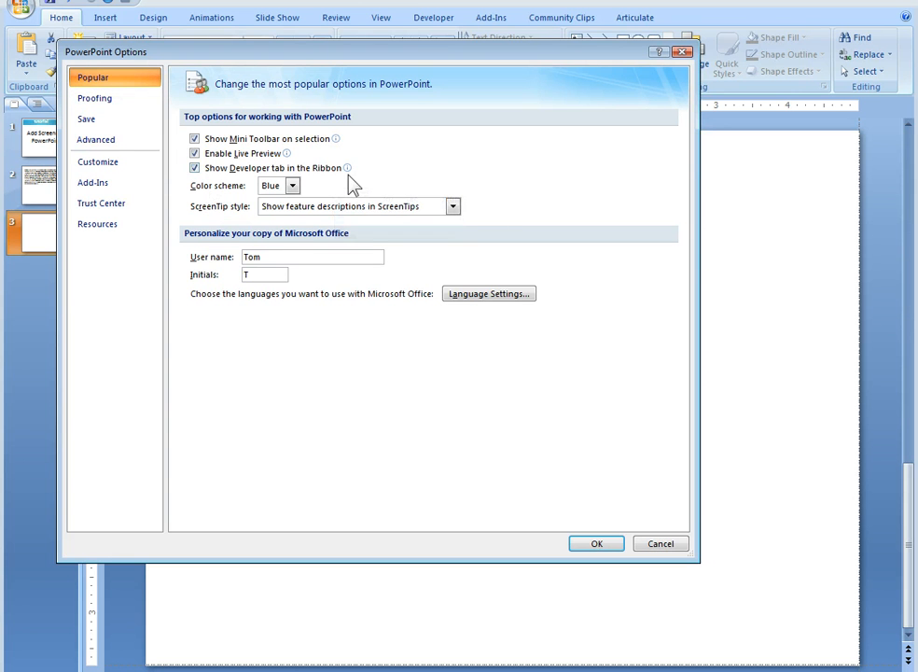
{"action": "left_click", "coordinate": [597, 544]}
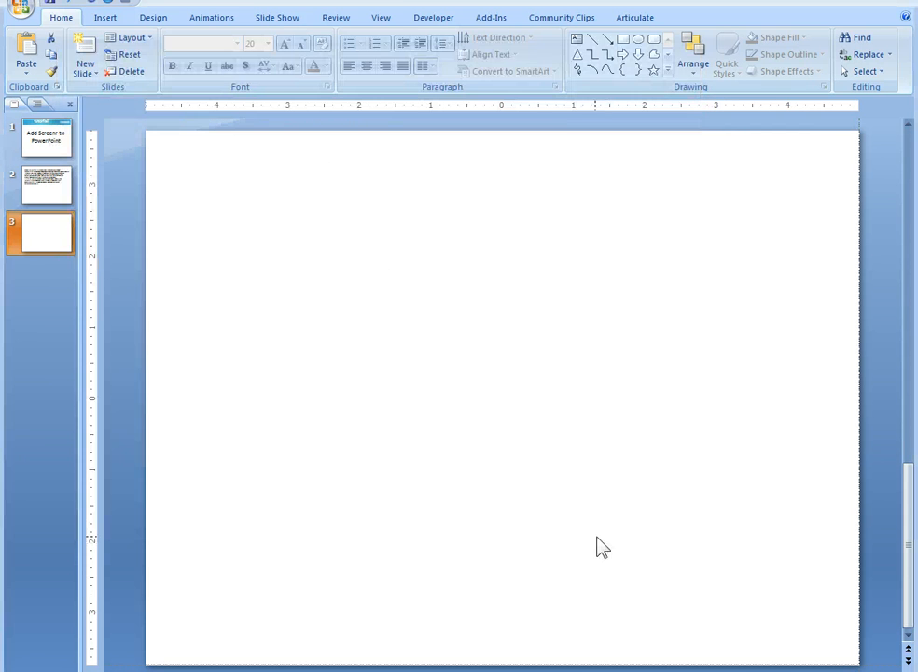
Insert a Shockwave Flash Object control of about 654 by 486, nearly filling slide 3, and nudge it toward the slide's upper-left.
{"action": "left_click", "coordinate": [434, 21]}
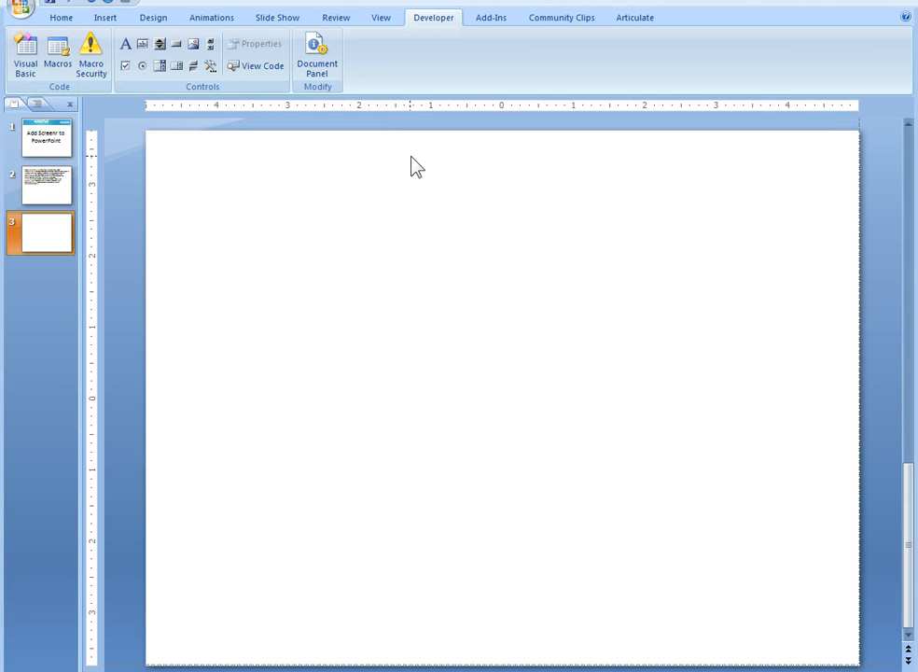
{"action": "left_click", "coordinate": [213, 68]}
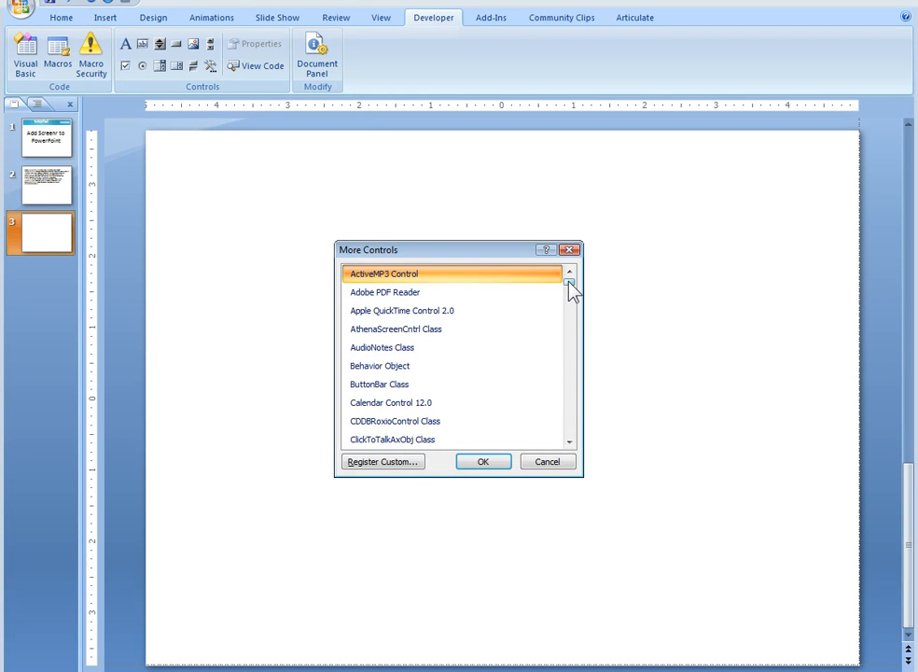
{"action": "left_click_drag", "start_coordinate": [573, 292], "coordinate": [579, 422]}
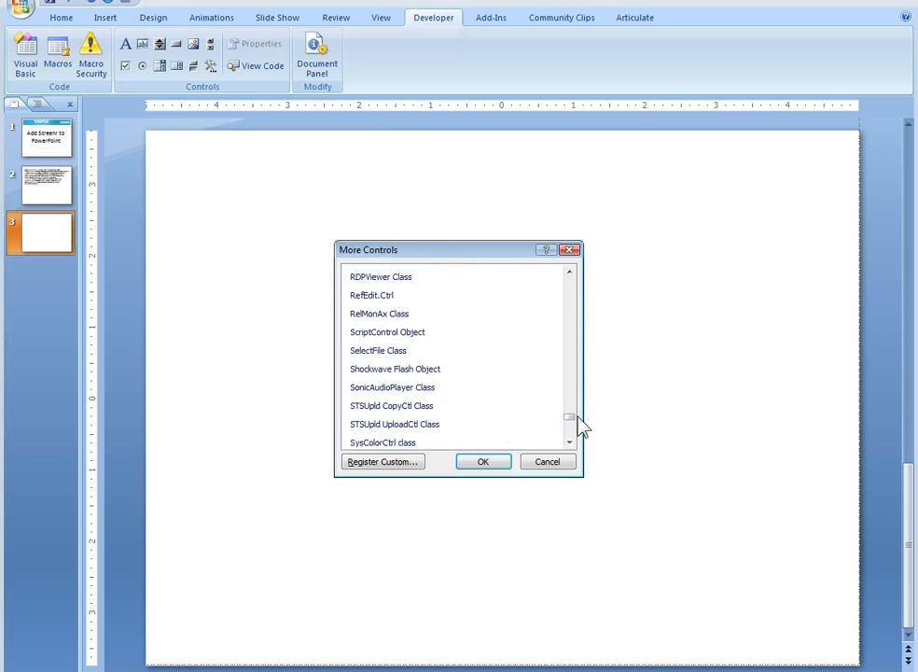
{"action": "left_click", "coordinate": [443, 376]}
{"action": "left_click", "coordinate": [485, 463]}
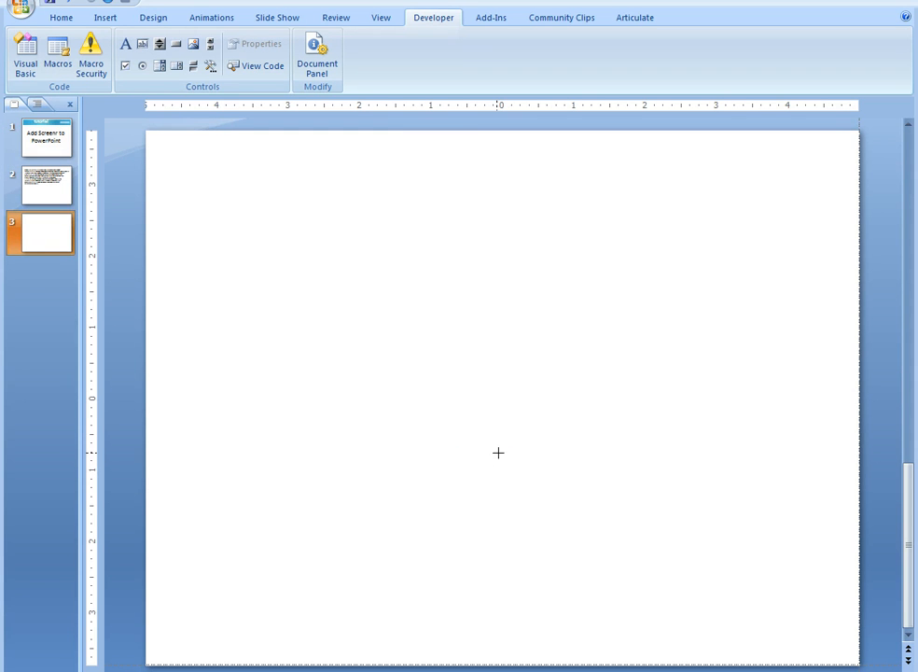
{"action": "left_click_drag", "start_coordinate": [180, 160], "coordinate": [830, 641]}
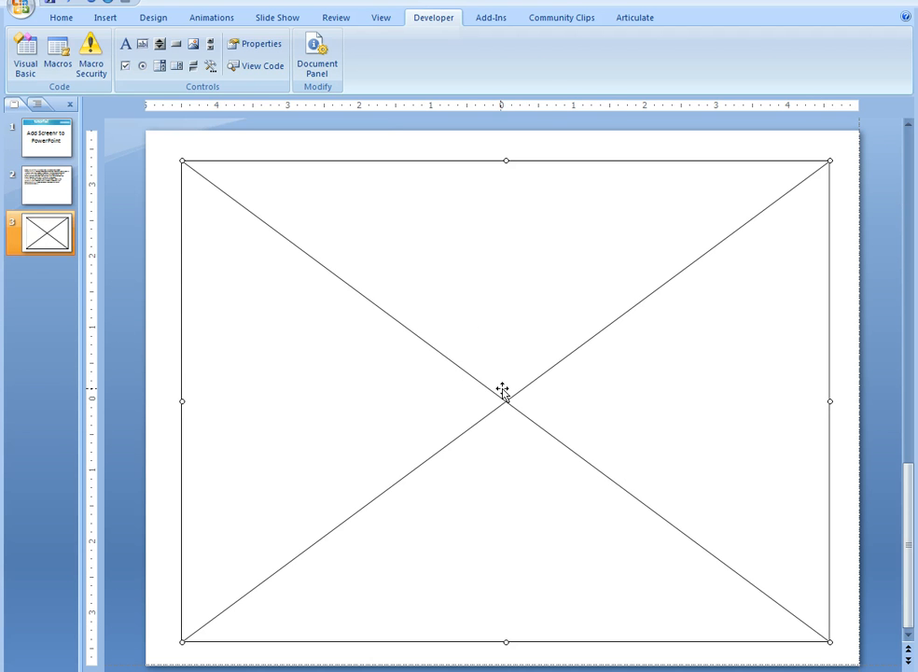
{"action": "left_click_drag", "start_coordinate": [498, 387], "coordinate": [491, 383]}
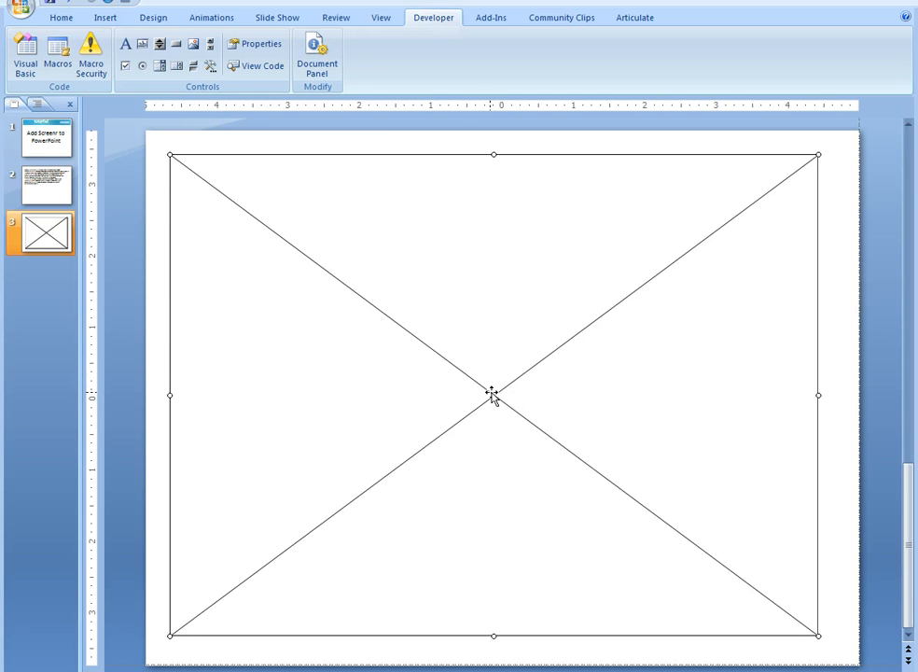
Open the Flash control's properties, widen the window to read the values and select the Movie property.
{"action": "left_click", "coordinate": [250, 44]}
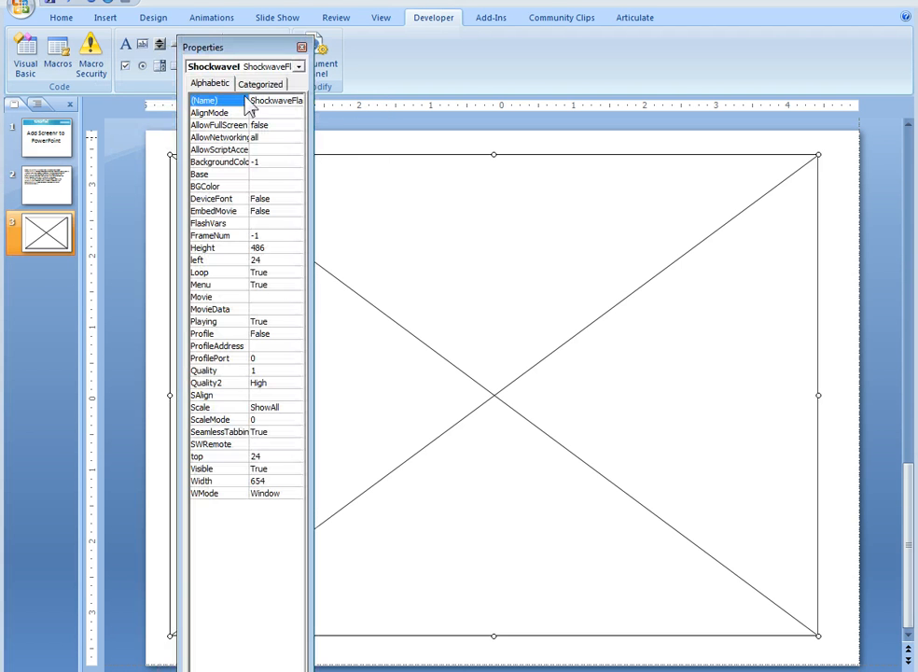
{"action": "left_click_drag", "start_coordinate": [310, 325], "coordinate": [401, 261]}
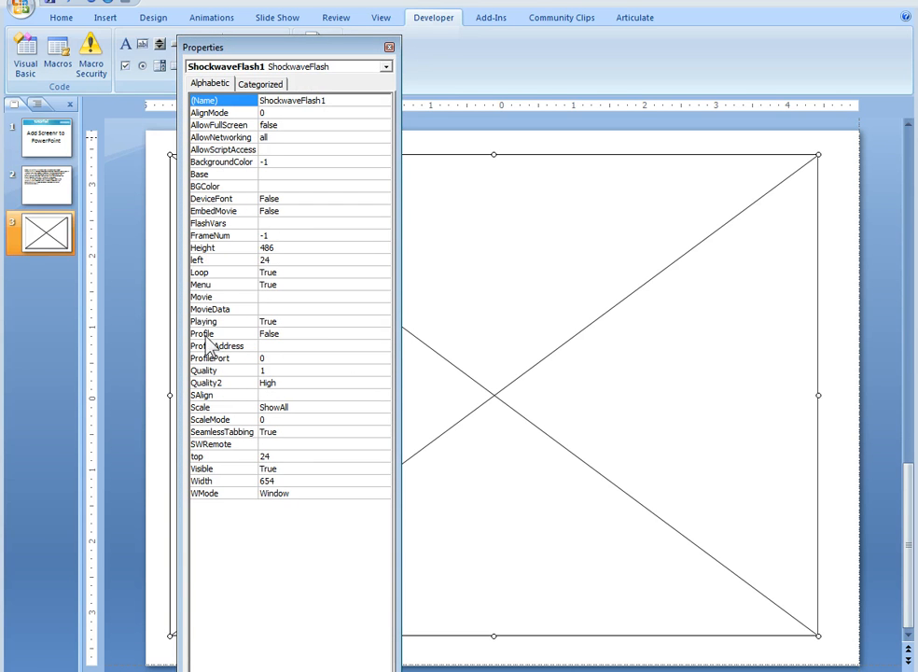
{"action": "left_click", "coordinate": [204, 300]}
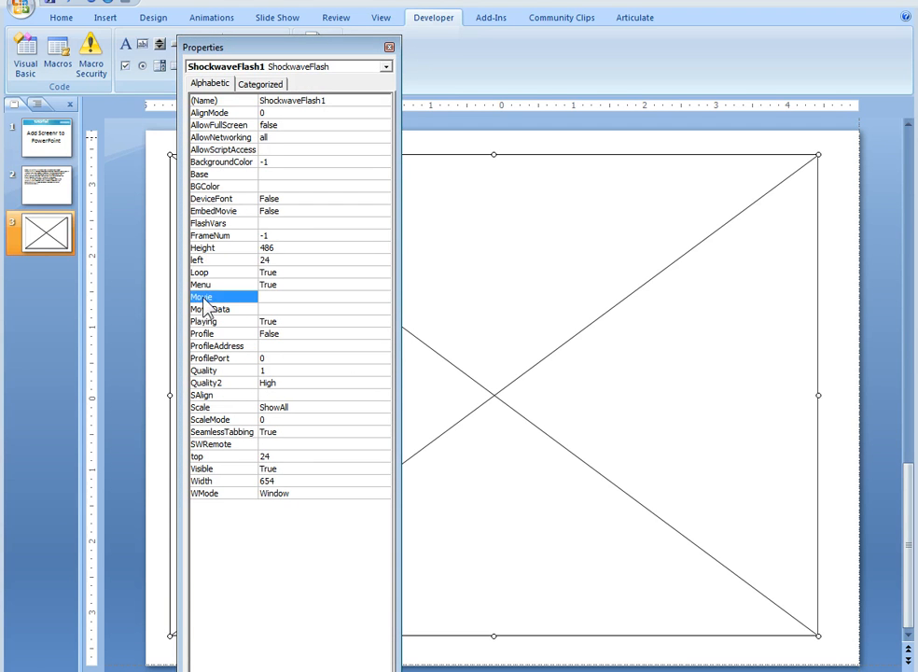
{"action": "left_click_drag", "start_coordinate": [293, 43], "coordinate": [0, 37]}
{"action": "left_click", "coordinate": [58, 191]}
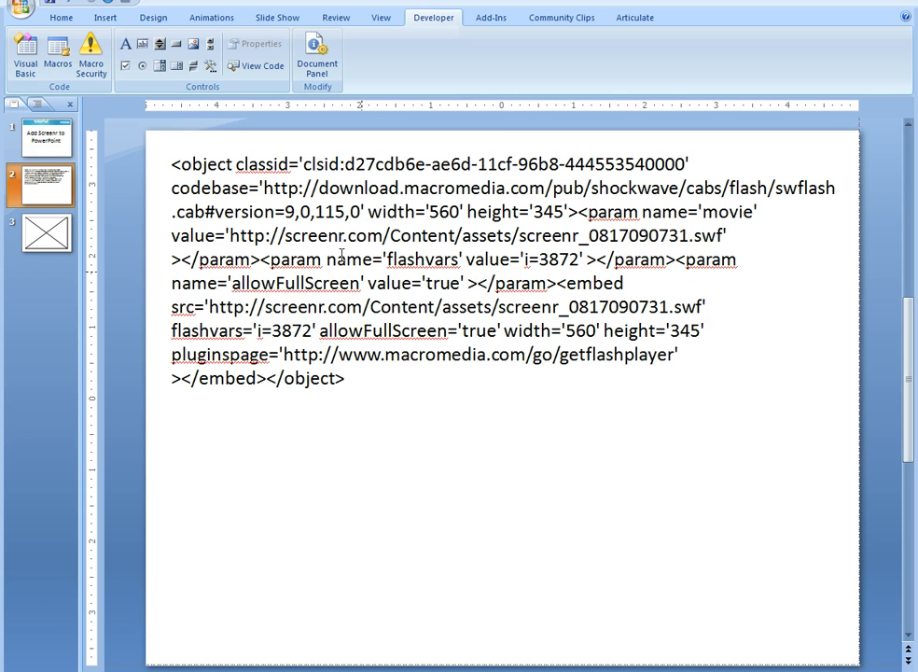
{"action": "double_click", "coordinate": [230, 236]}
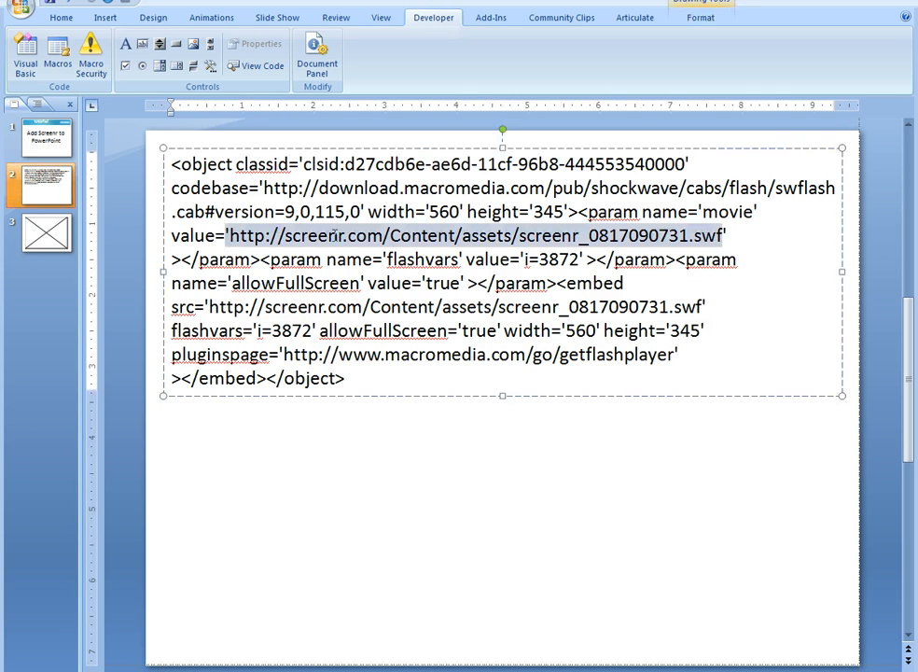
{"action": "left_click_drag", "start_coordinate": [502, 235], "coordinate": [727, 235]}
{"action": "right_click", "coordinate": [336, 241]}
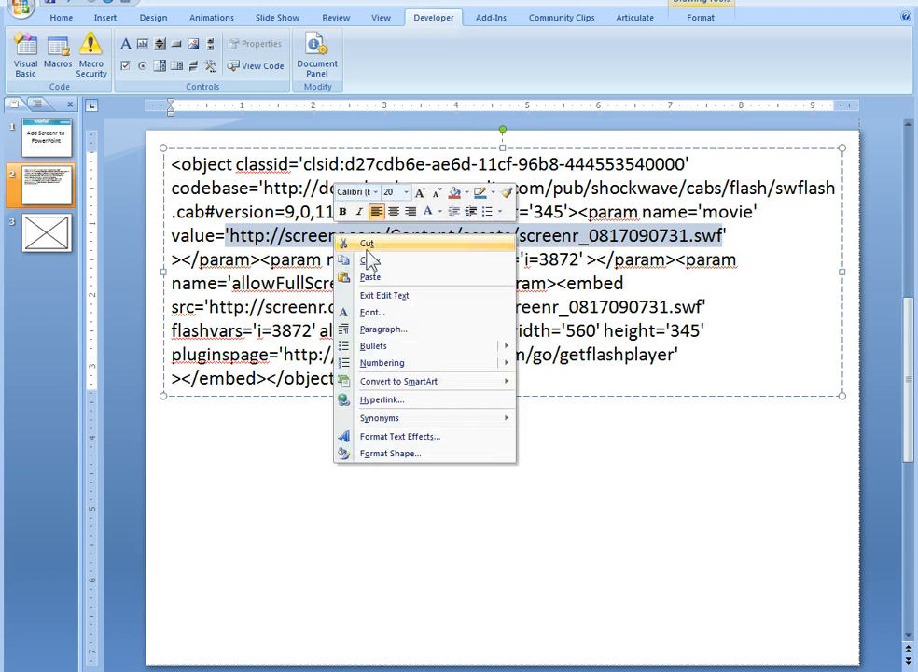
{"action": "left_click", "coordinate": [350, 260]}
{"action": "right_click", "coordinate": [252, 473]}
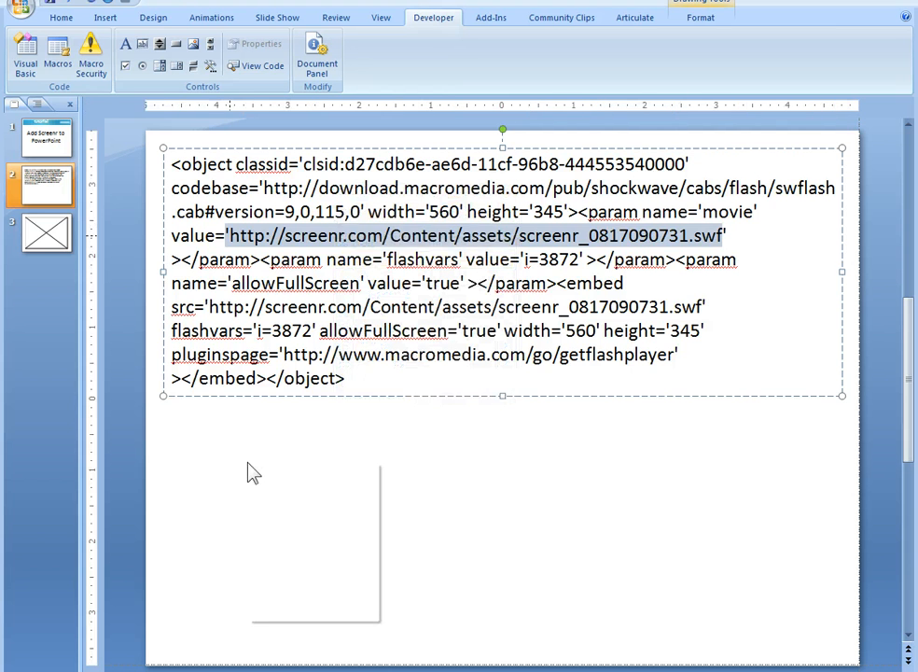
{"action": "left_click", "coordinate": [292, 506]}
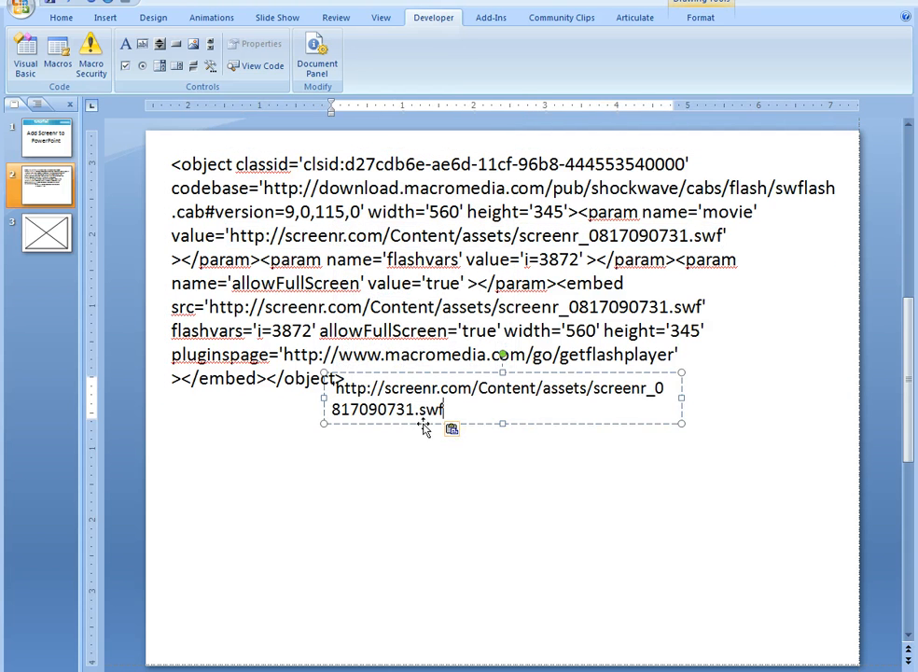
{"action": "left_click_drag", "start_coordinate": [424, 427], "coordinate": [299, 499]}
Delete the leading quotation mark from the copied URL and widen its text box so it fits on one line.
{"action": "left_click", "coordinate": [212, 462]}
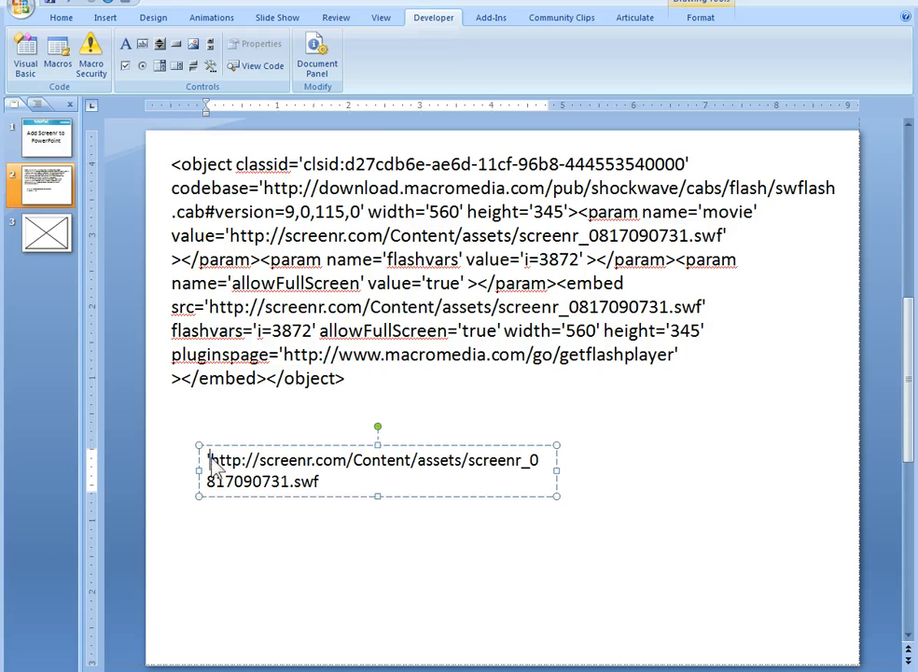
{"action": "key", "text": "BackSpace"}
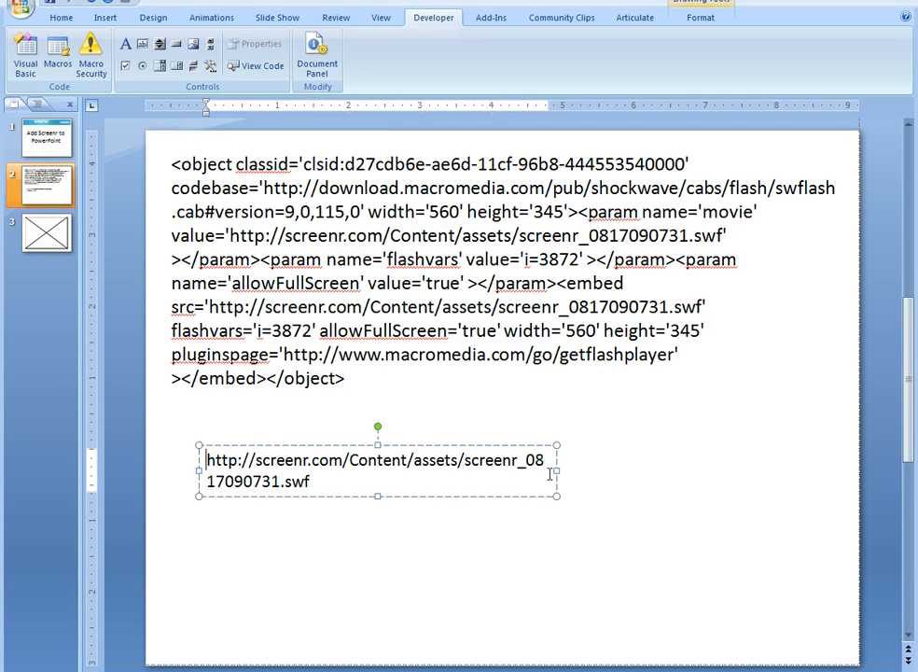
{"action": "left_click_drag", "start_coordinate": [556, 471], "coordinate": [821, 476]}
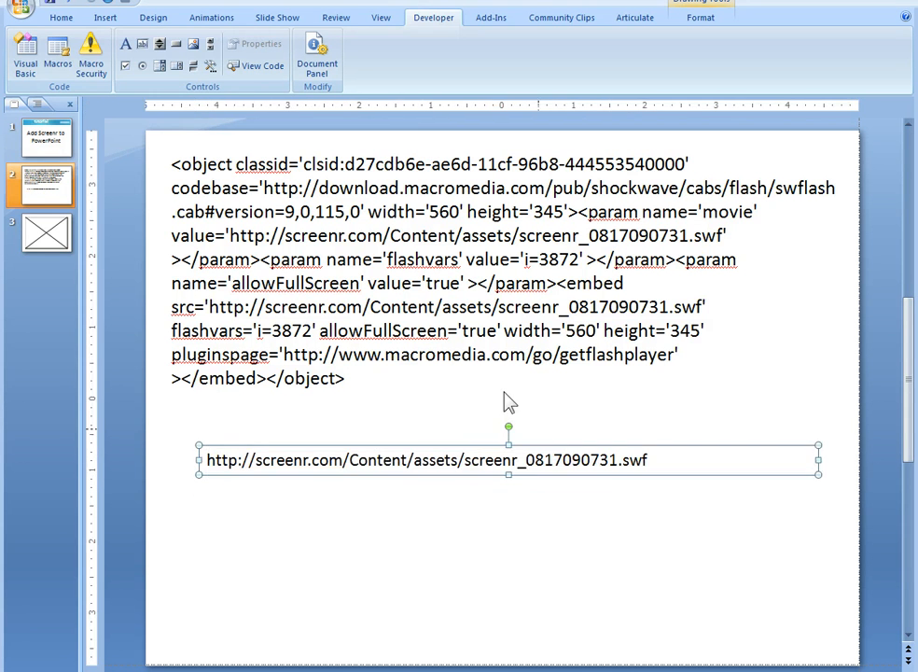
Enlarge the copied URL to 24 pt and shift and widen its text box to line up under the embed code.
{"action": "left_click", "coordinate": [63, 20]}
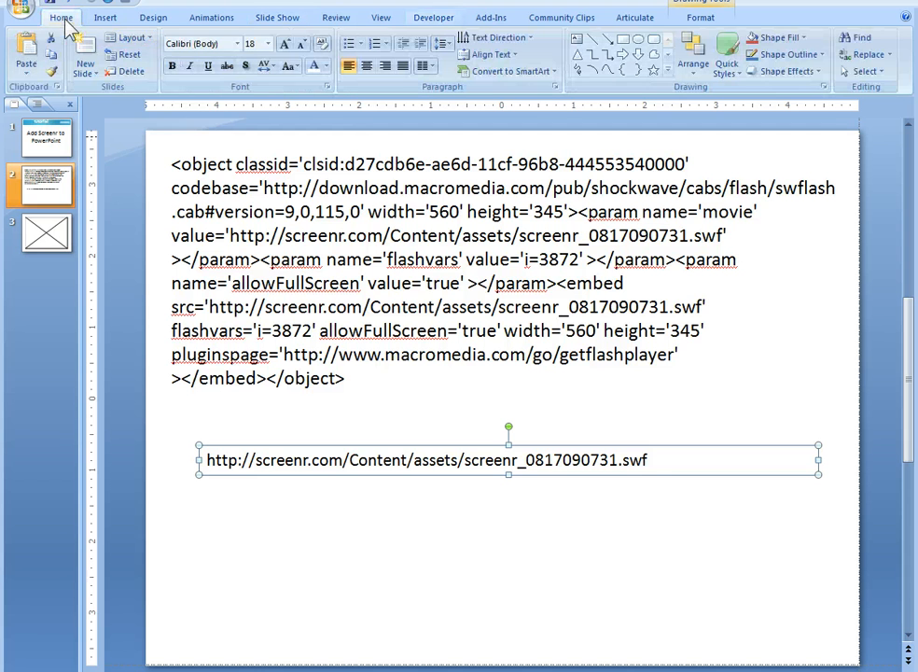
{"action": "left_click", "coordinate": [284, 44]}
{"action": "left_click", "coordinate": [284, 43]}
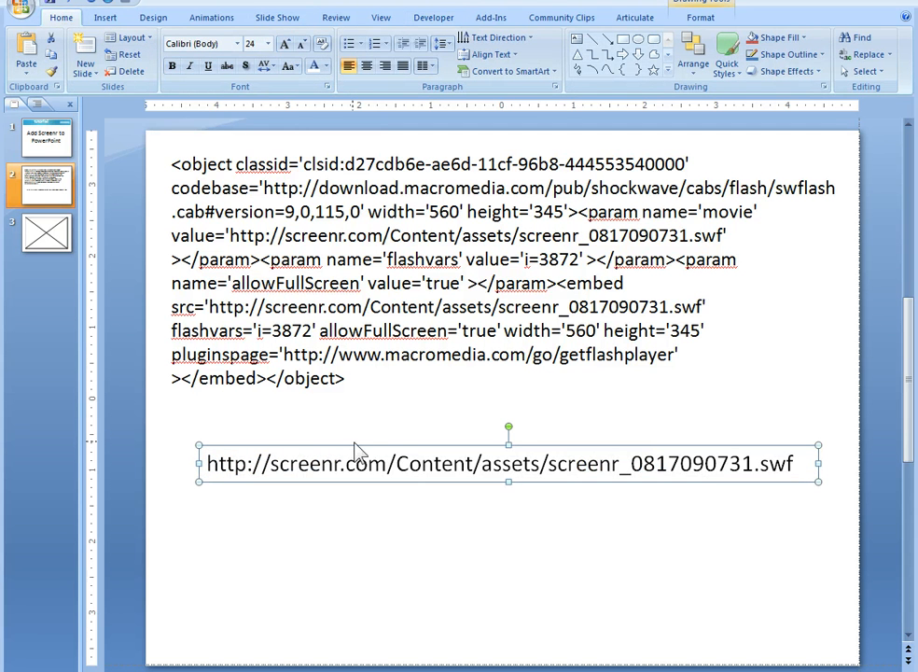
{"action": "left_click_drag", "start_coordinate": [355, 447], "coordinate": [331, 441]}
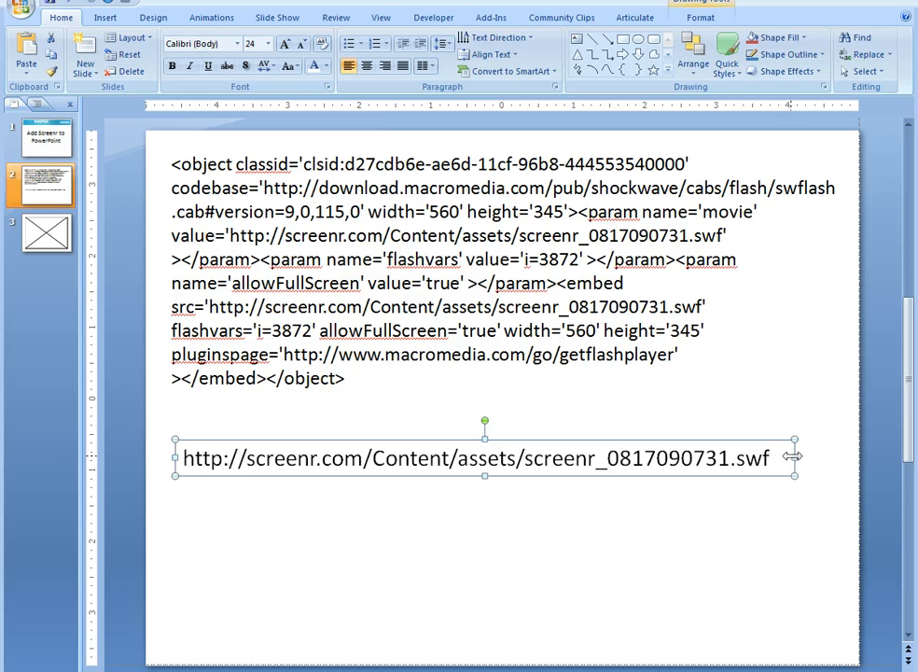
{"action": "left_click_drag", "start_coordinate": [791, 457], "coordinate": [831, 456]}
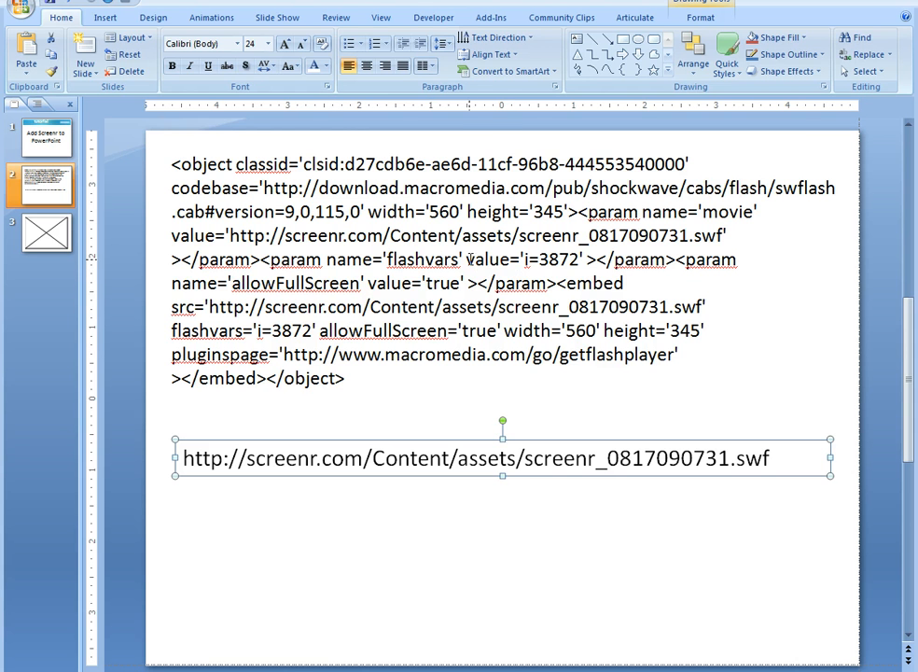
Append a question mark and the flashvars value i=3872 to the copied URL, widening its box to keep one line.
{"action": "left_click_drag", "start_coordinate": [466, 260], "coordinate": [579, 262]}
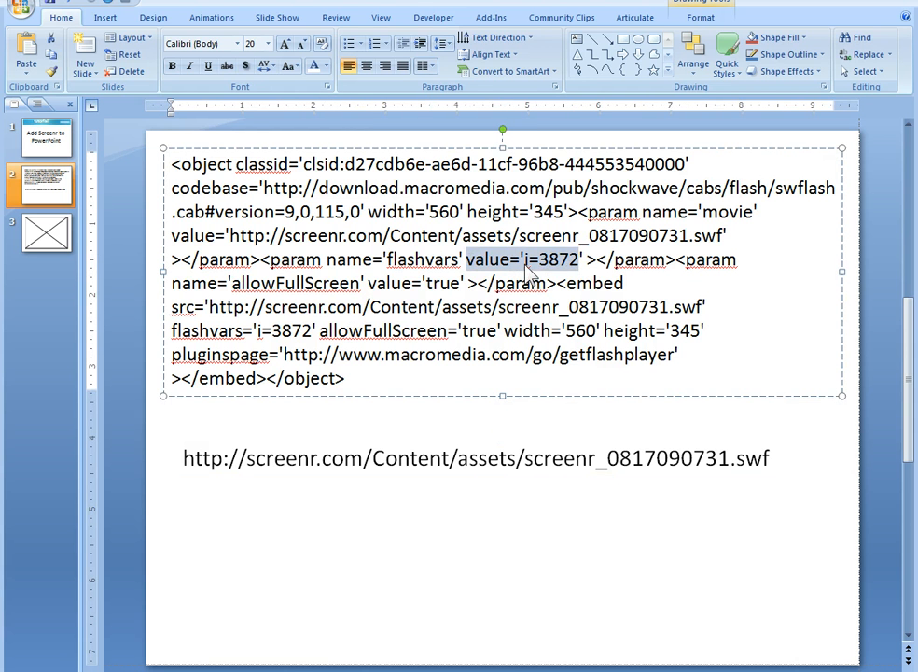
{"action": "left_click", "coordinate": [531, 259]}
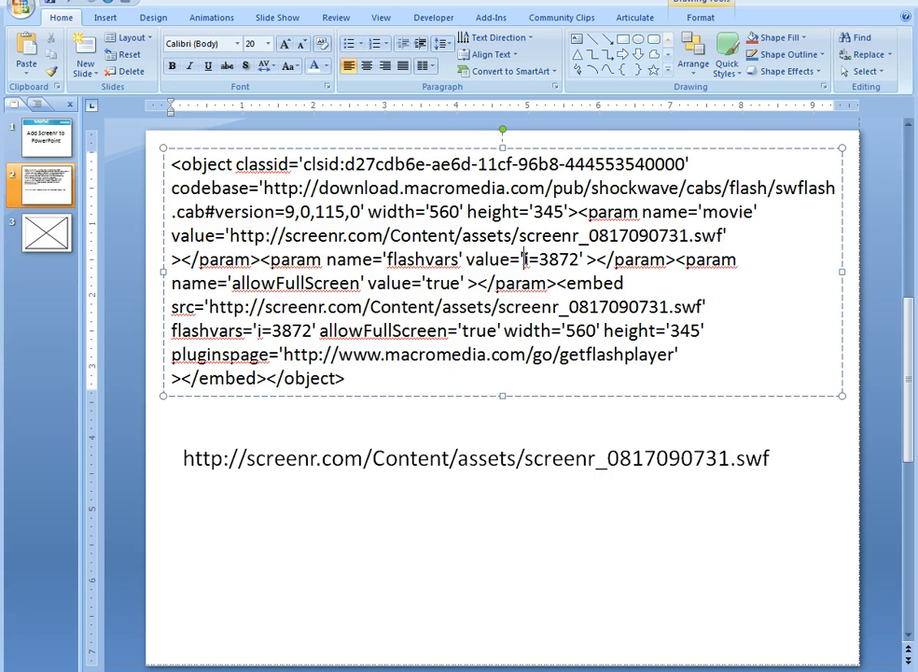
{"action": "left_click_drag", "start_coordinate": [524, 260], "coordinate": [579, 261]}
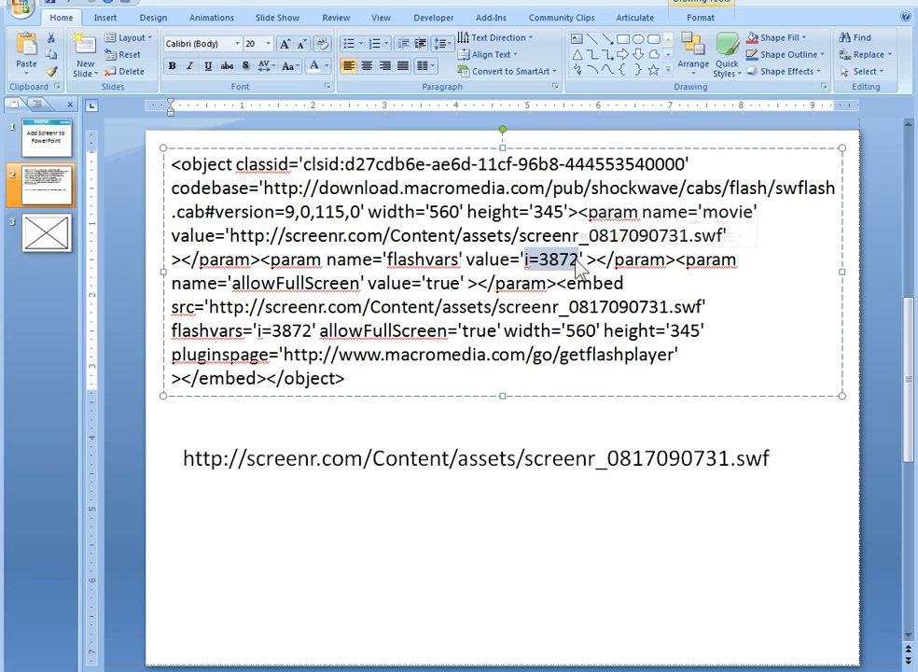
{"action": "left_click", "coordinate": [770, 461]}
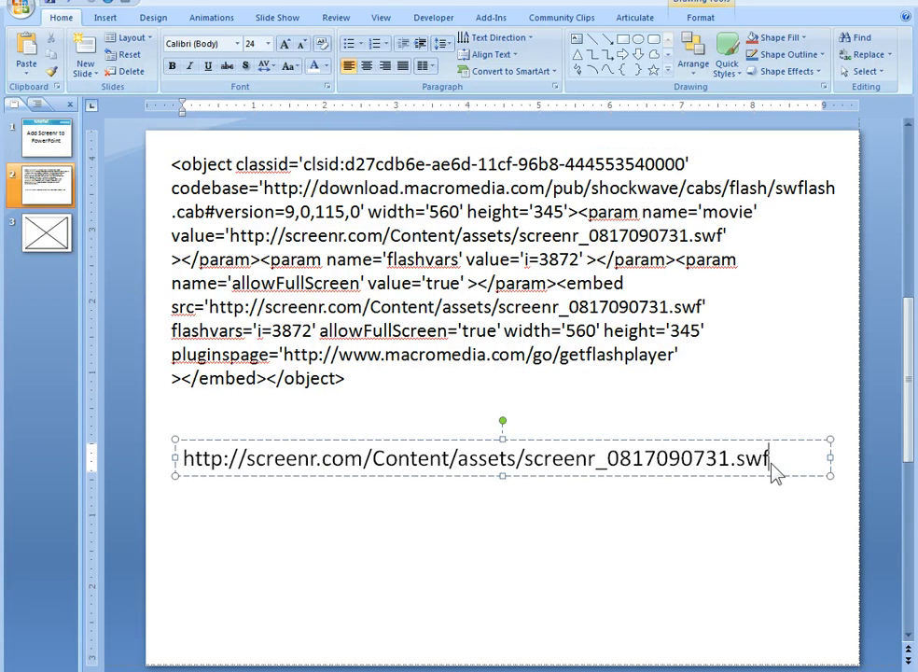
{"action": "type", "text": "?"}
{"action": "key", "text": "ctrl+v"}
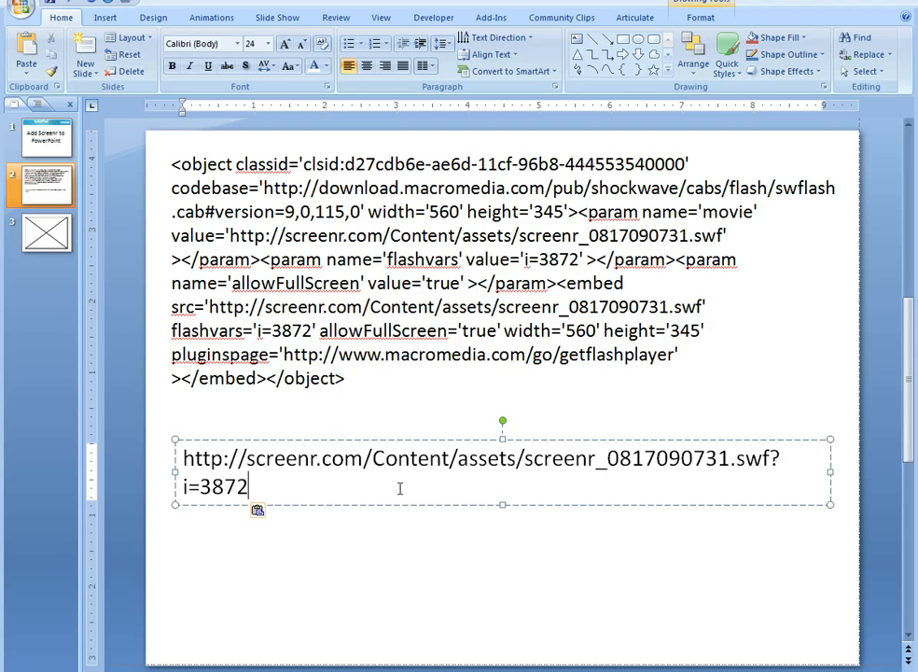
{"action": "left_click_drag", "start_coordinate": [830, 471], "coordinate": [856, 474]}
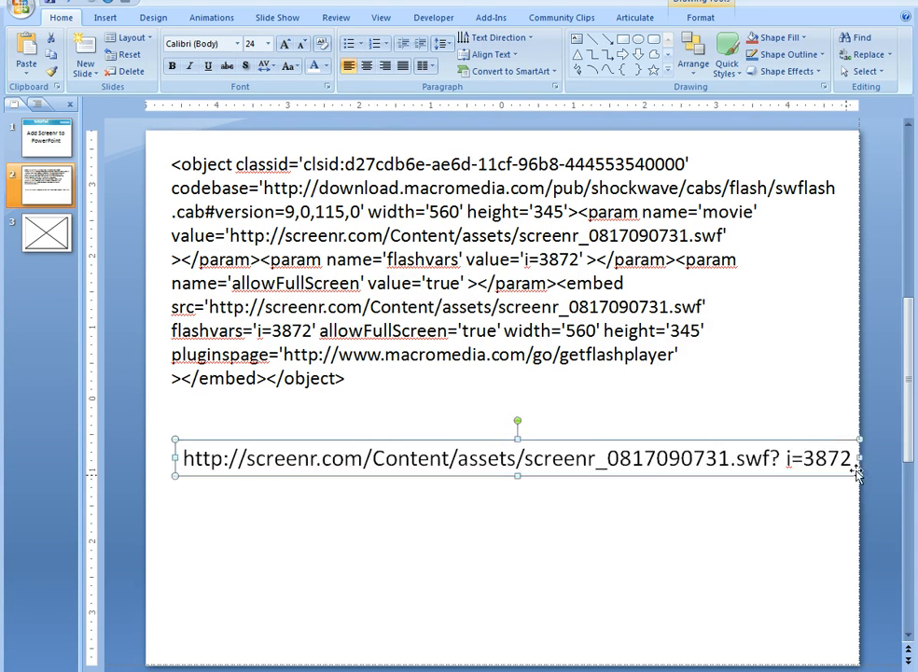
Shift the URL text box back under the embed code and delete the space between the question mark and i=3872.
{"action": "left_click_drag", "start_coordinate": [618, 443], "coordinate": [606, 448]}
{"action": "left_click", "coordinate": [773, 467]}
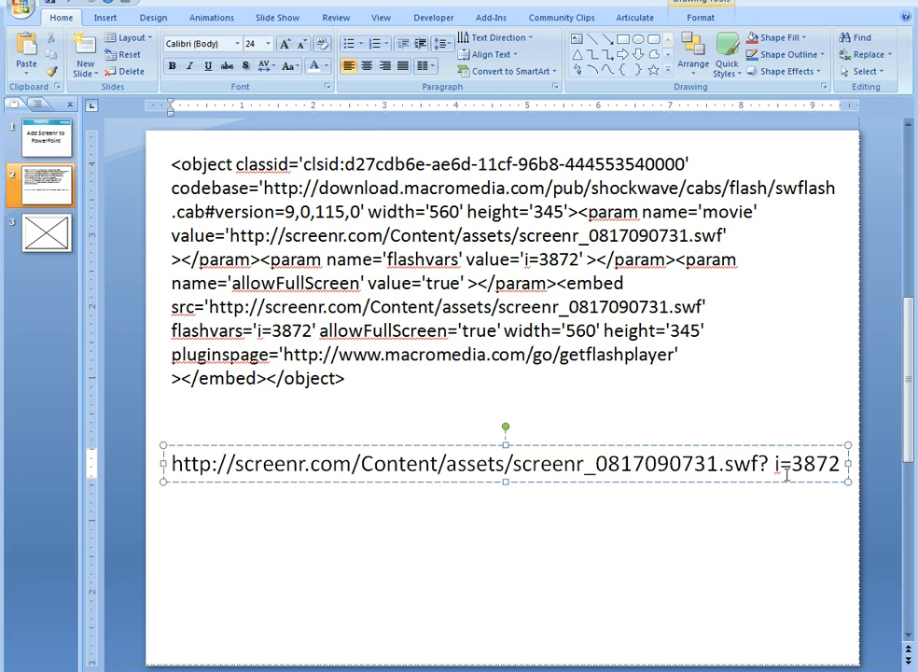
{"action": "key", "text": "BackSpace"}
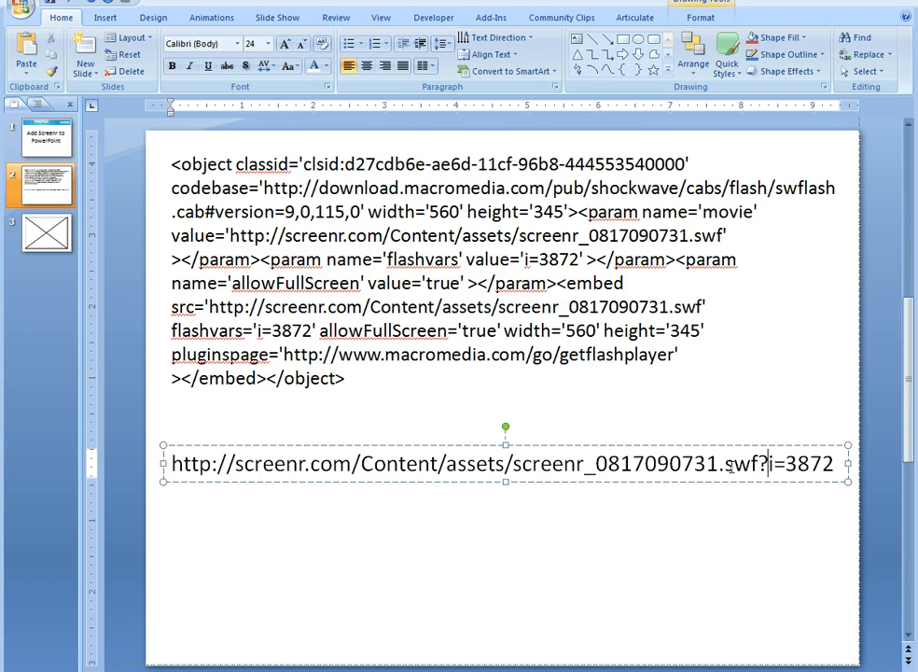
Copy the complete URL from slide 2 into the Movie property of slide 3's Shockwave Flash control and close its properties.
{"action": "triple_click", "coordinate": [682, 467]}
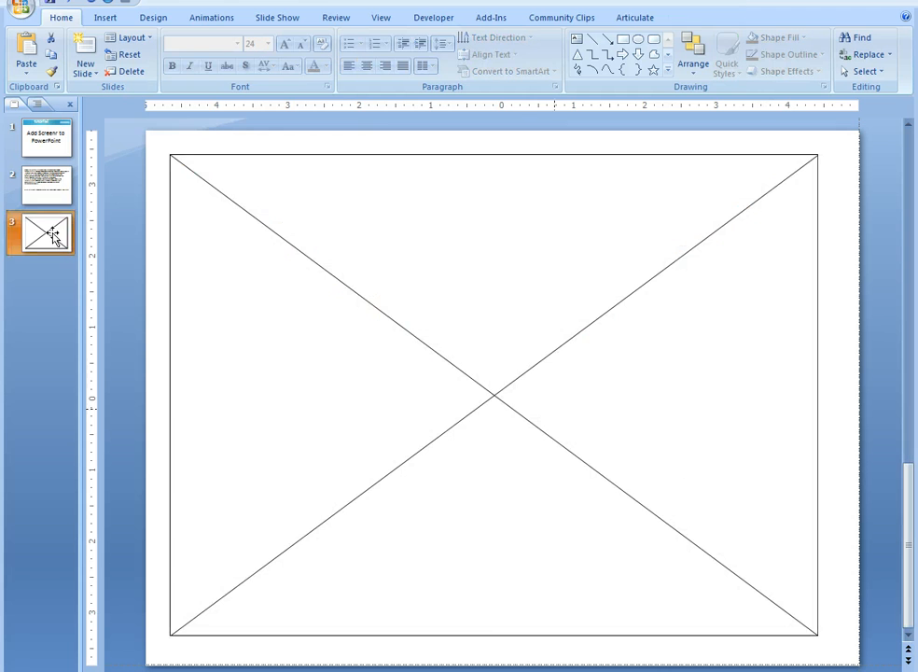
{"action": "left_click", "coordinate": [486, 366]}
{"action": "left_click_drag", "start_coordinate": [1, 27], "coordinate": [222, 14]}
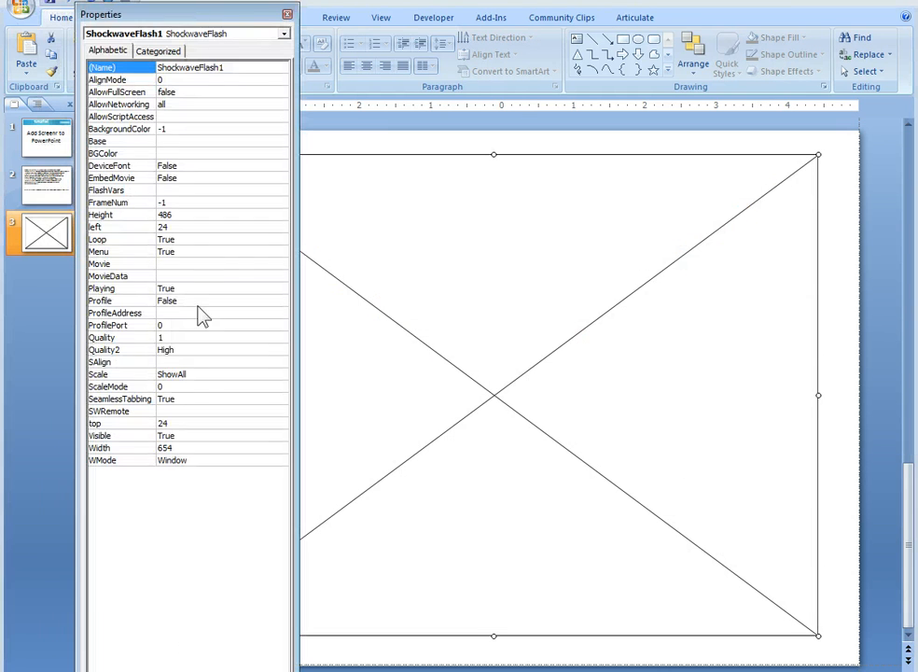
{"action": "left_click", "coordinate": [173, 264]}
{"action": "left_click", "coordinate": [174, 277]}
{"action": "left_click", "coordinate": [174, 264]}
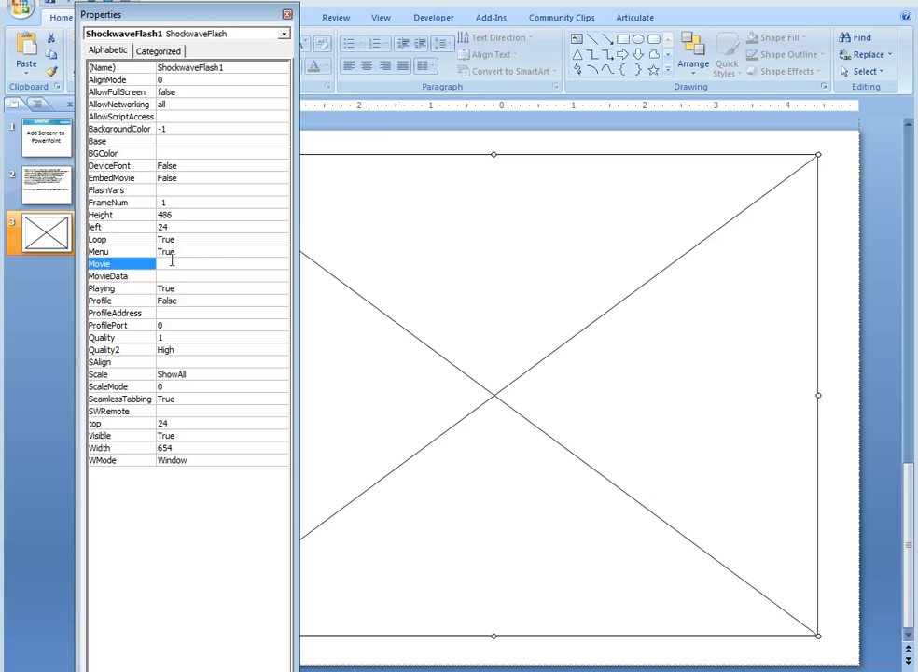
{"action": "key", "text": "ctrl+v"}
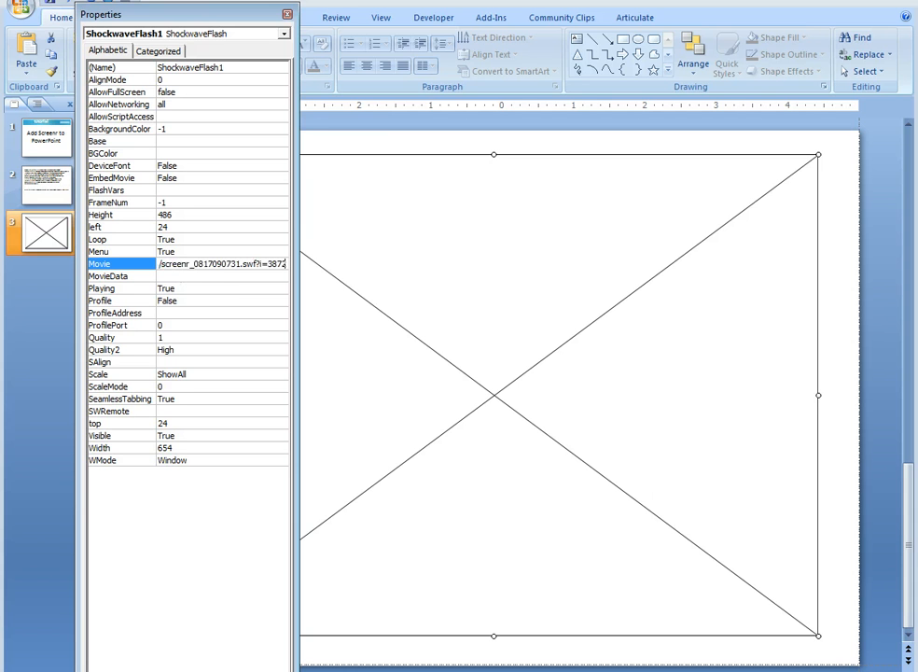
{"action": "left_click", "coordinate": [448, 456]}
{"action": "left_click", "coordinate": [207, 12]}
{"action": "left_click", "coordinate": [287, 14]}
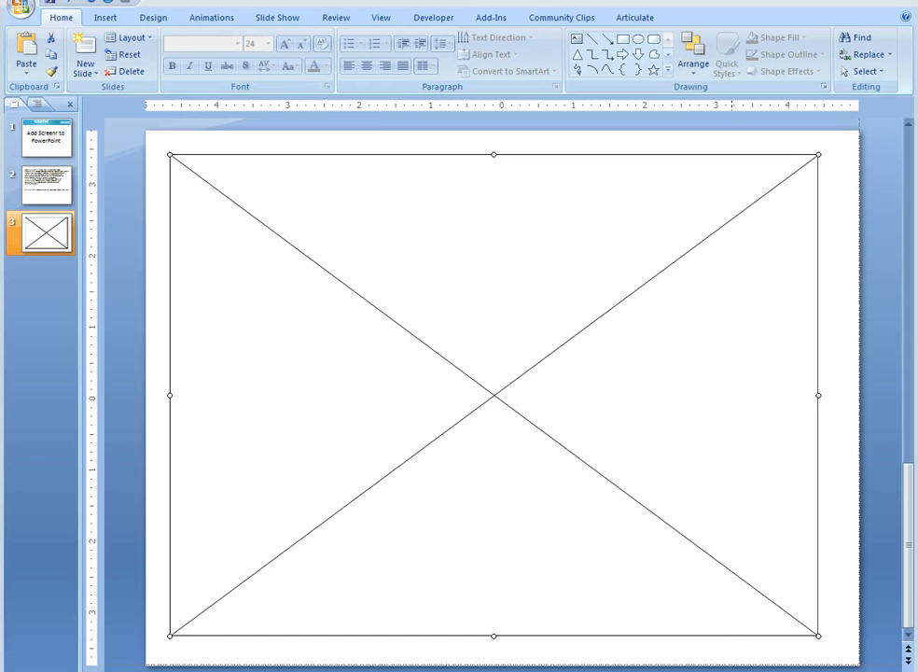
Run the slide show from slide 3, play the embedded Screenr video for a few seconds and pause it.
{"action": "key", "text": "shift+F5"}
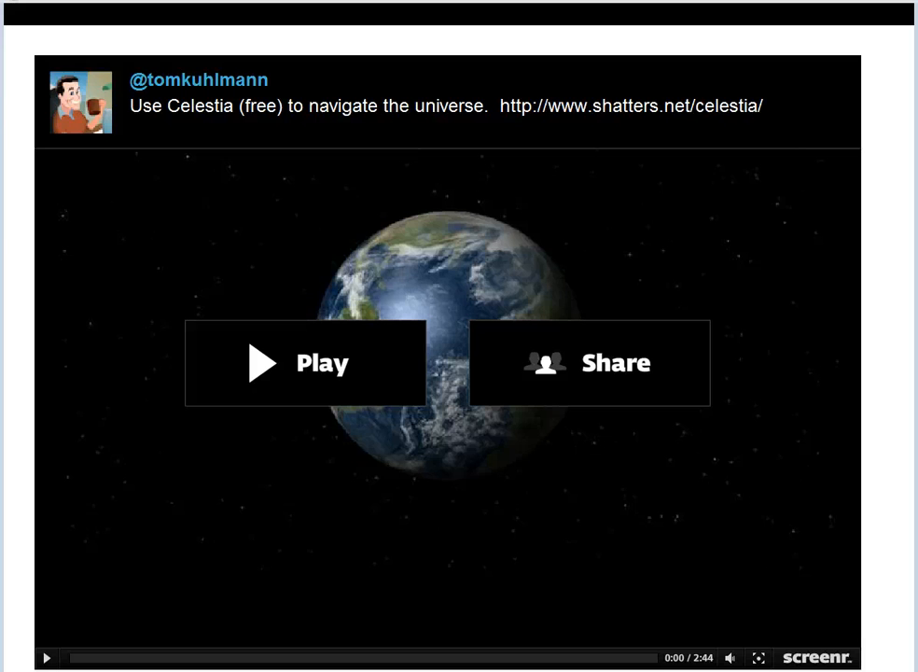
{"action": "left_click", "coordinate": [256, 384]}
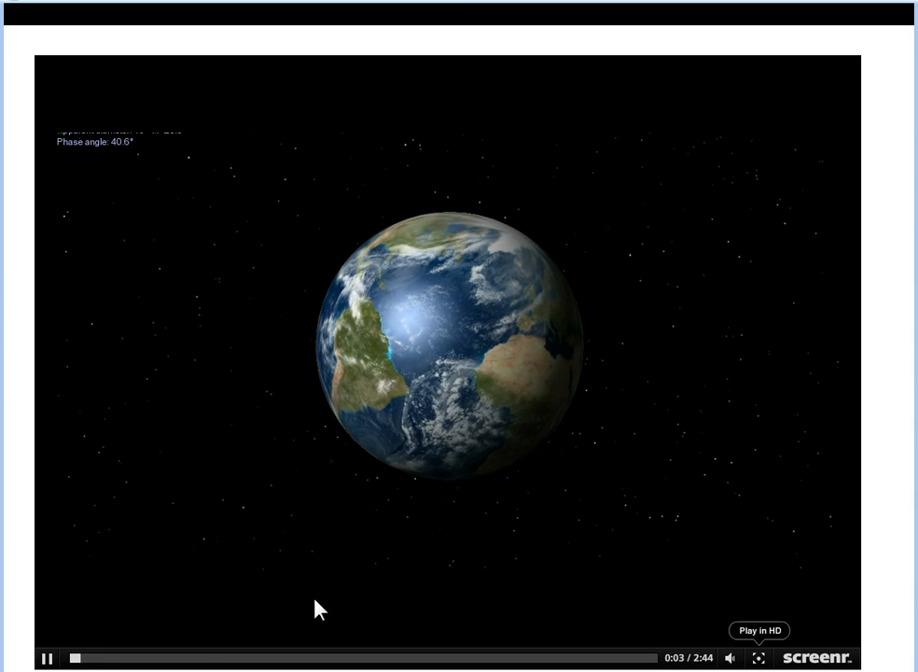
{"action": "left_click", "coordinate": [46, 659]}
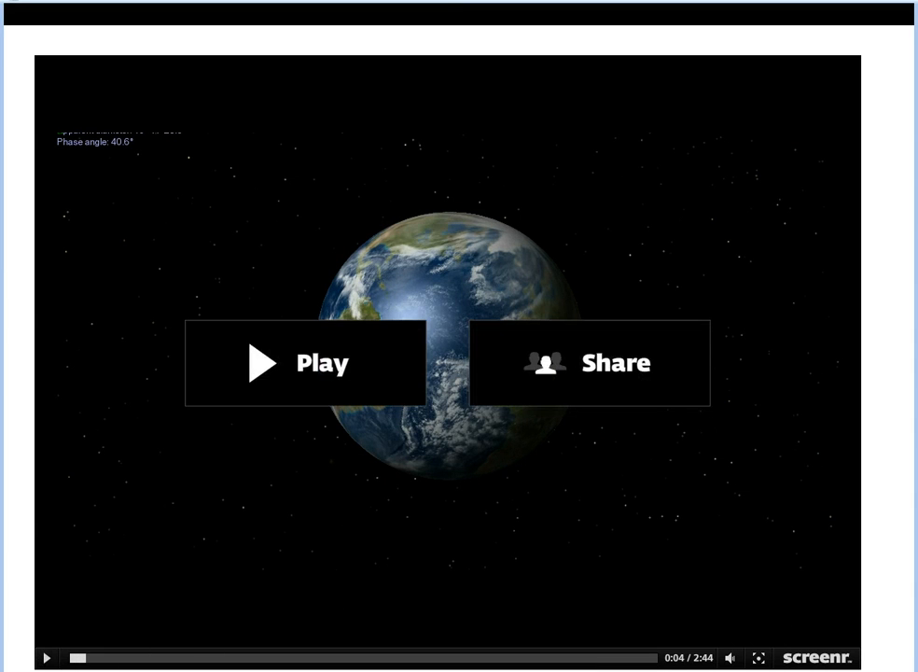